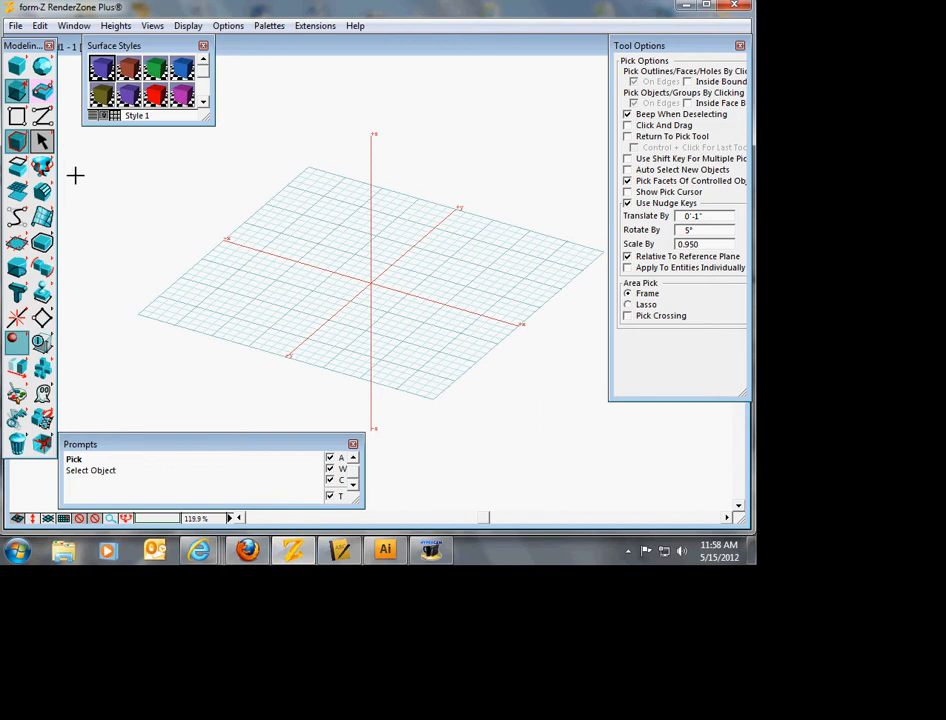
- Draw a flat 2D surface rectangle at the grid's corner on the negative X and negative Y sides
drag(16, 92, 42, 93)
drag(141, 315, 212, 270)
click(20, 119)
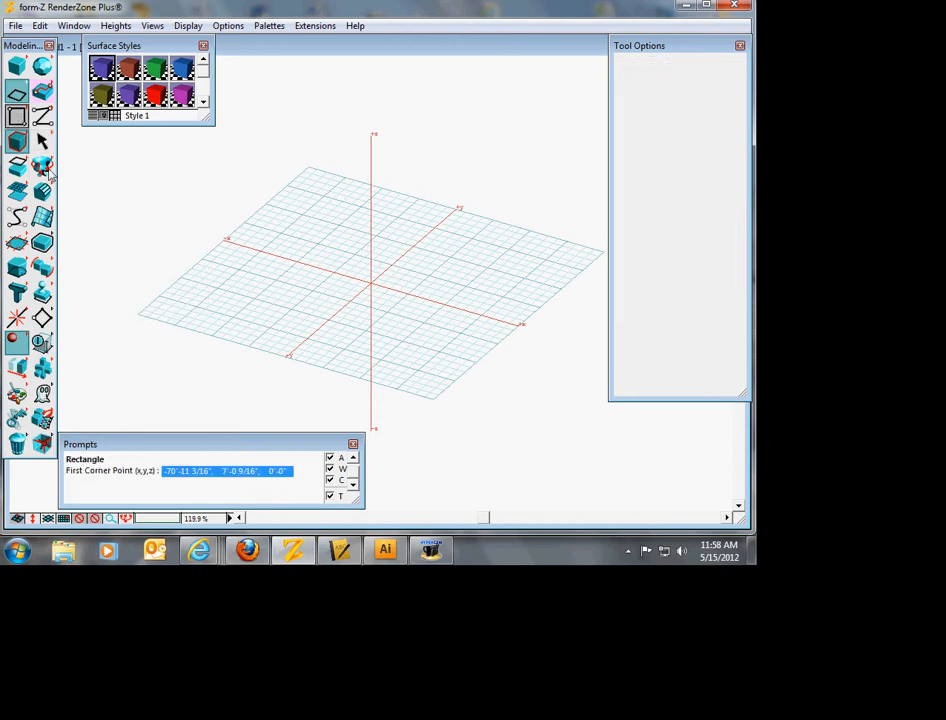
click(140, 315)
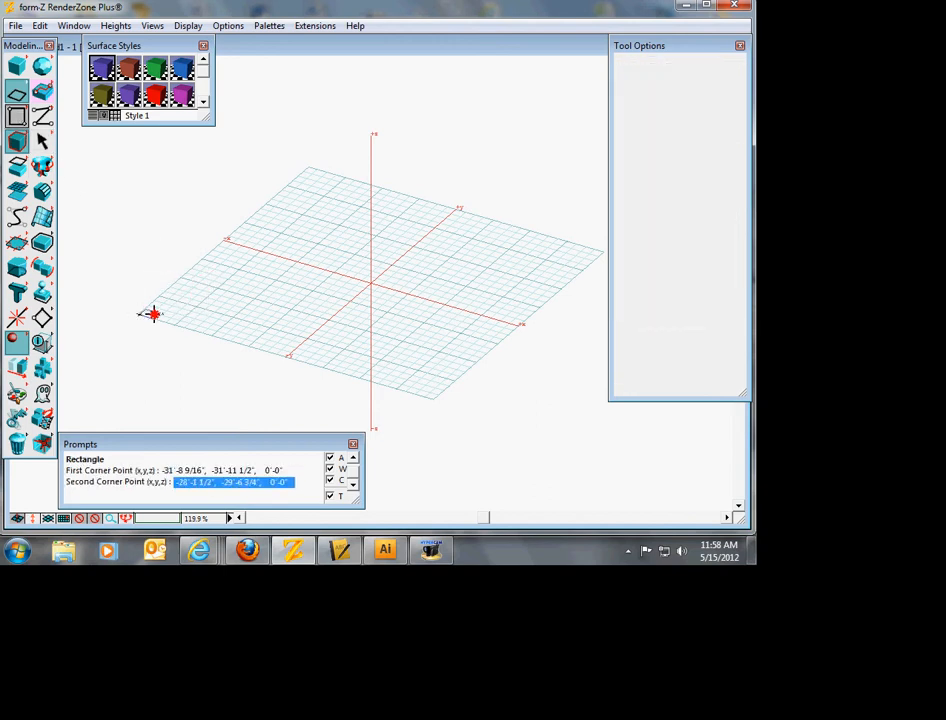
click(225, 298)
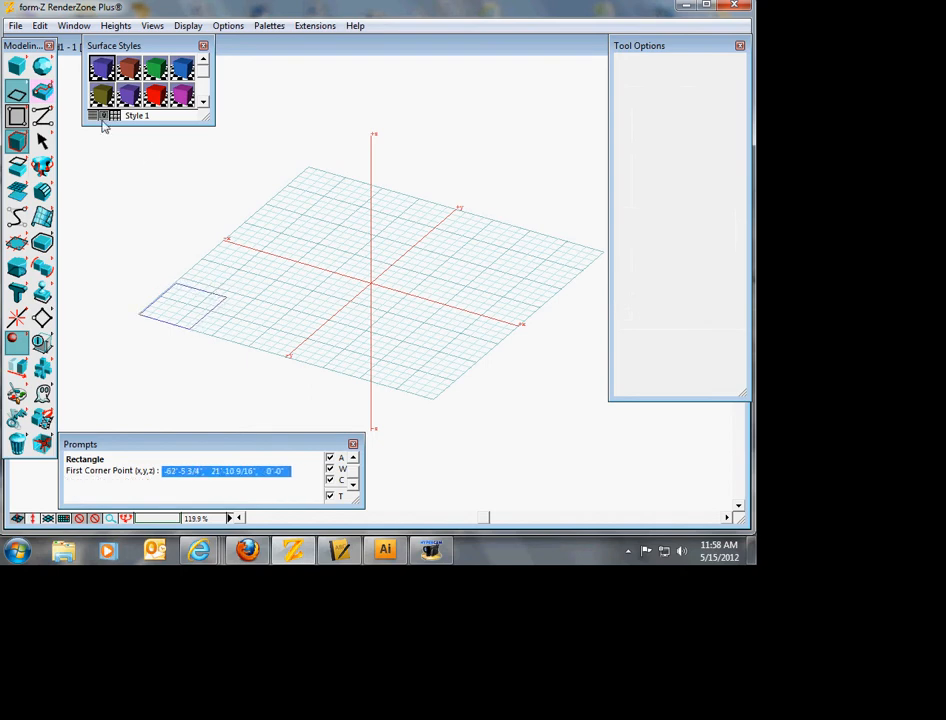
- Draw a center-and-radius circle of about 5'-6" radius near the negative end of the X axis, and a smaller circle beyond it toward the back corner
click(28, 120)
drag(30, 122, 120, 117)
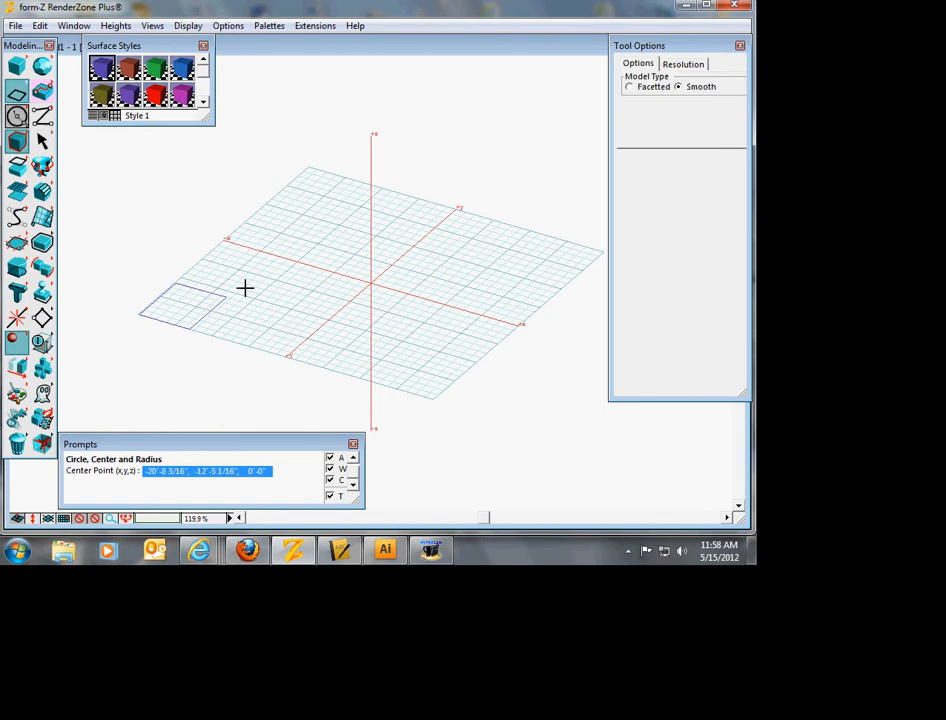
click(243, 246)
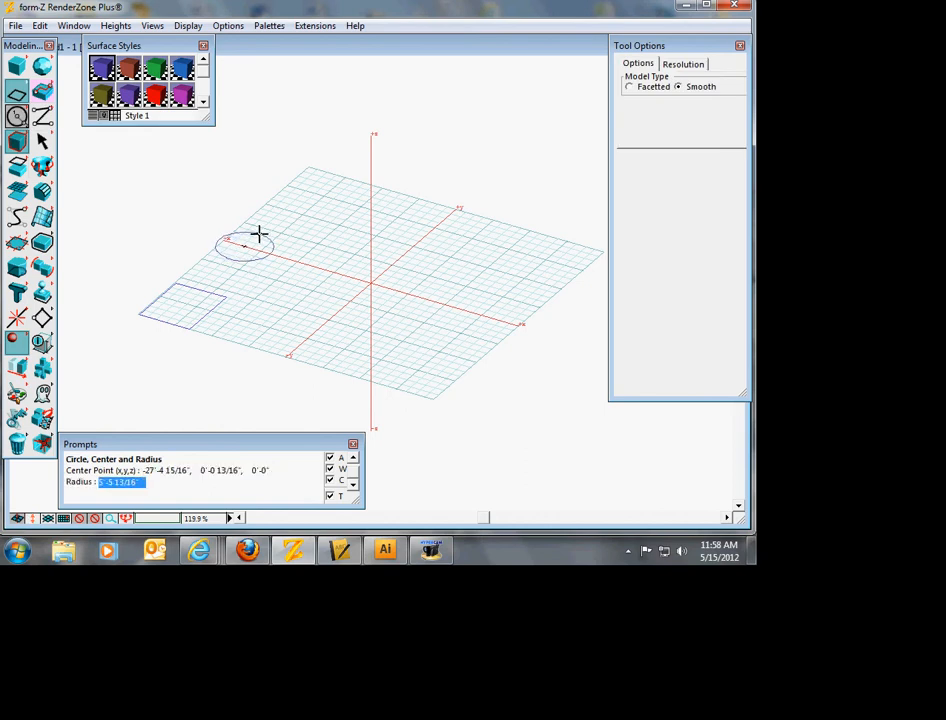
click(258, 234)
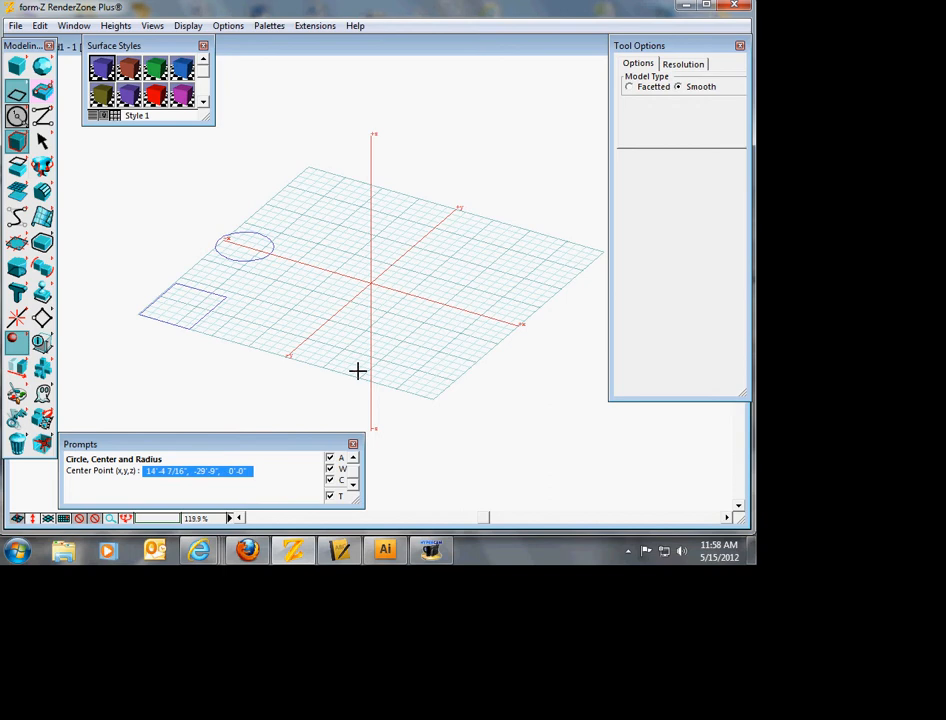
click(284, 196)
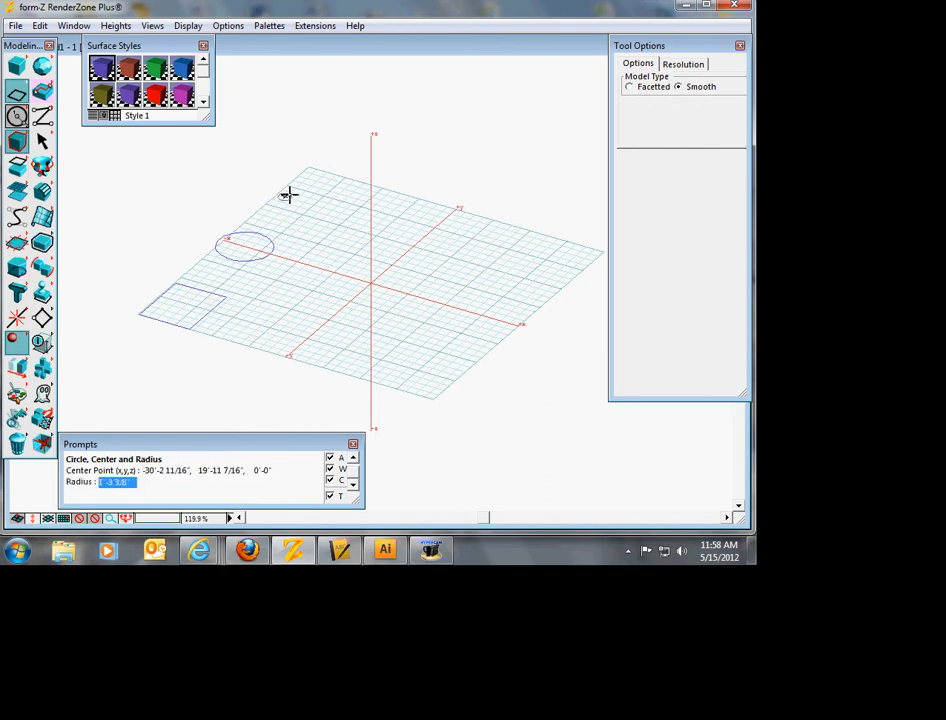
click(290, 194)
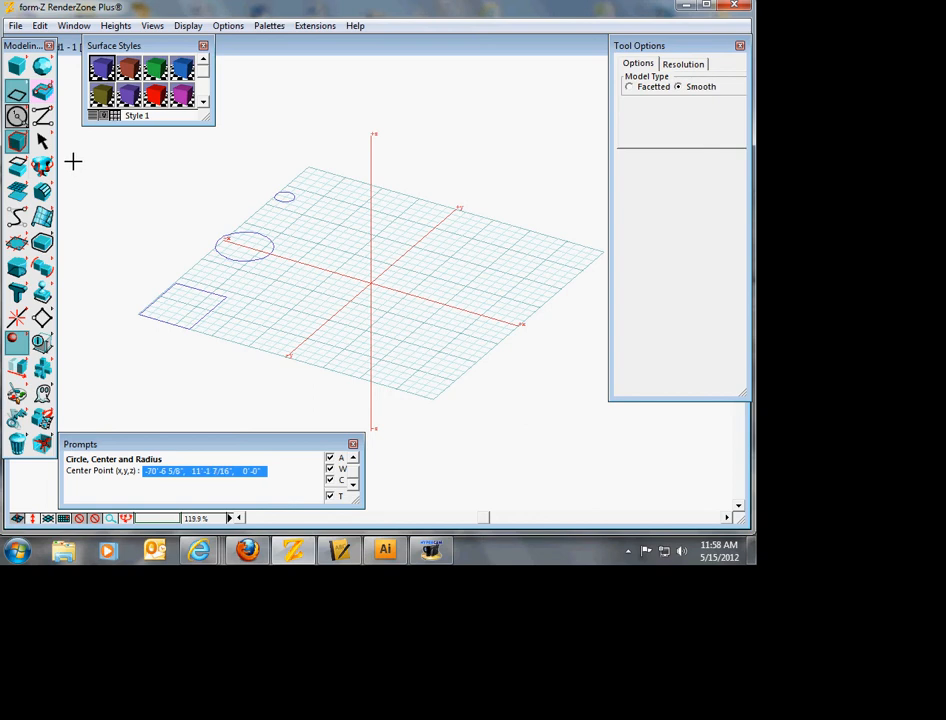
- Draw an open, S-shaped quadratic Bezier spline winding from behind the grid's back corner around to its front edge
click(44, 120)
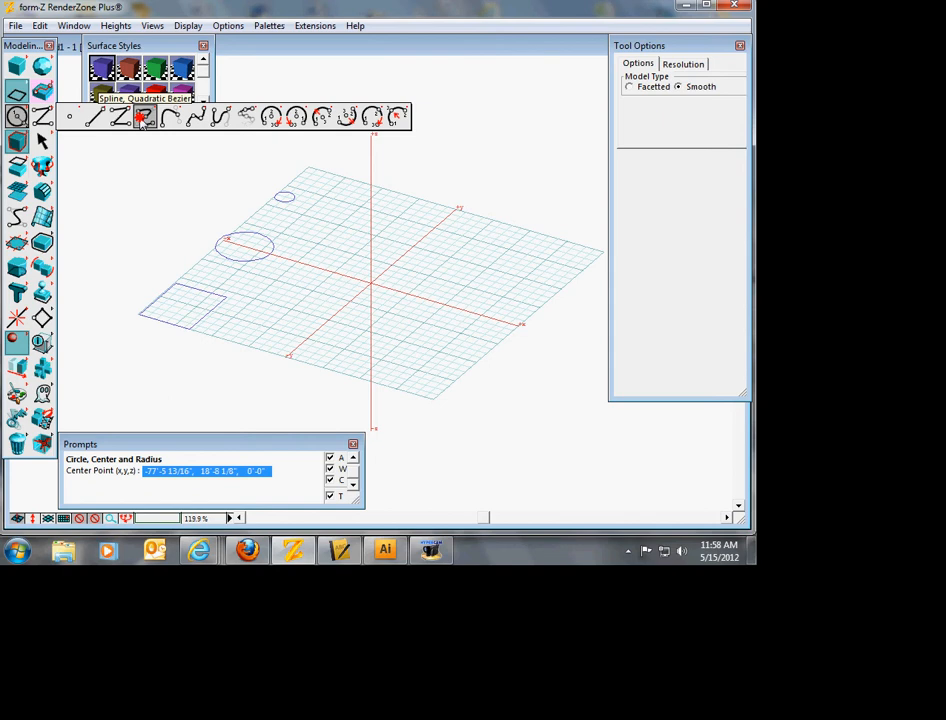
click(143, 118)
click(314, 134)
click(333, 186)
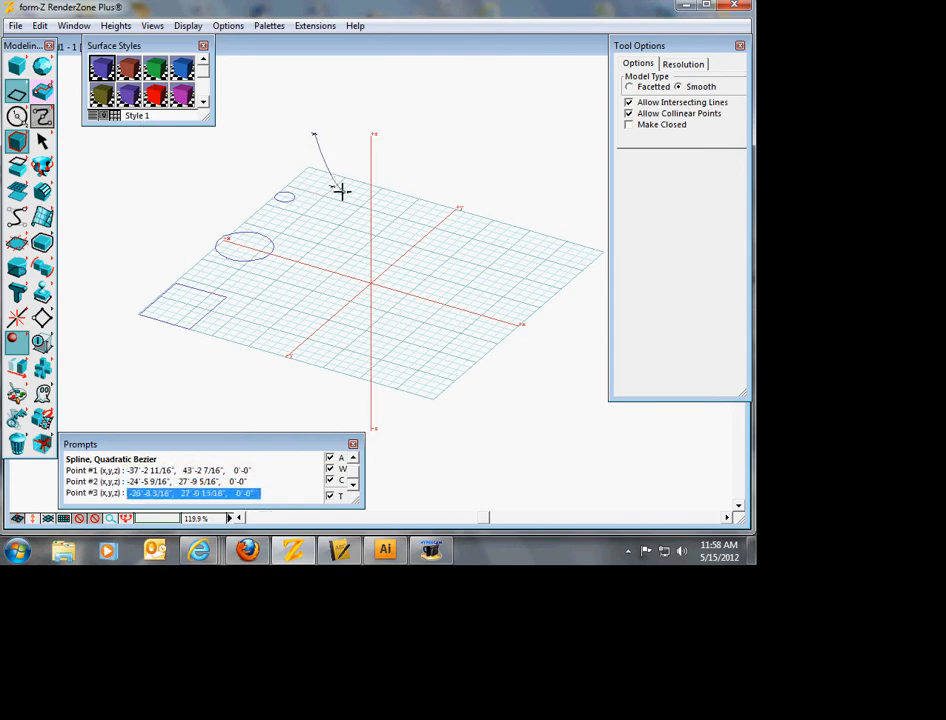
click(531, 206)
click(372, 366)
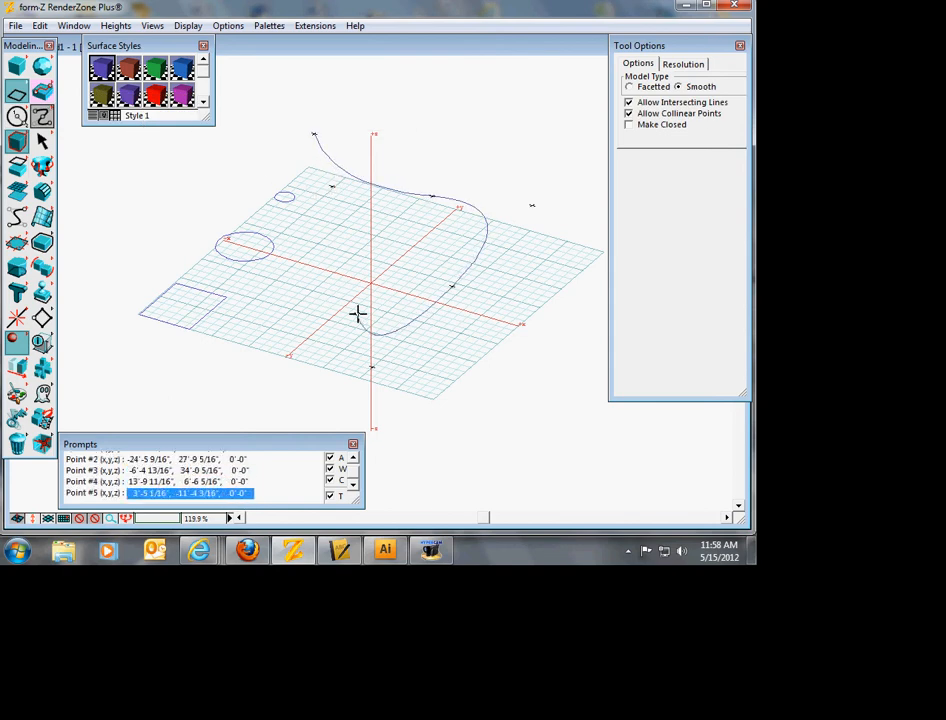
click(340, 318)
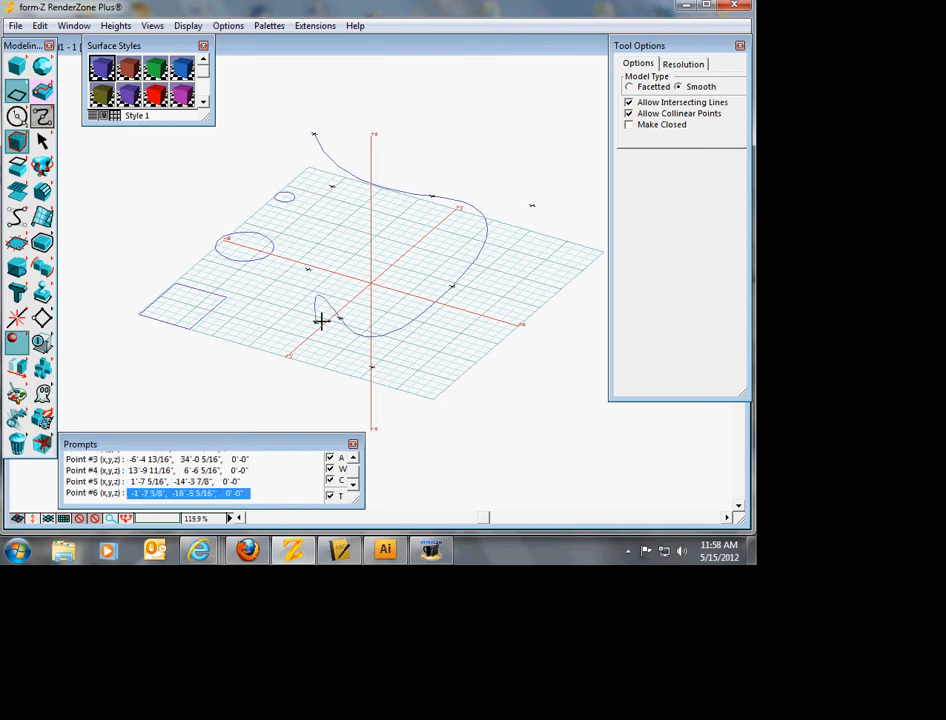
double_click(248, 363)
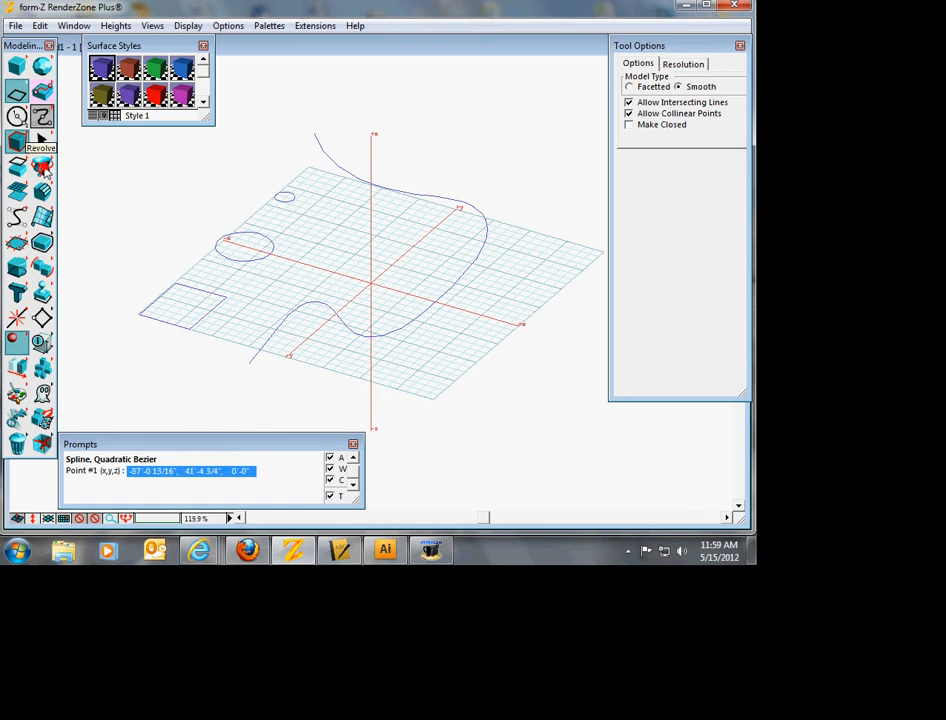
- Activate the Sweep tool, move its options clear of the screen edge, and set the type to Two Source Sweep
click(42, 167)
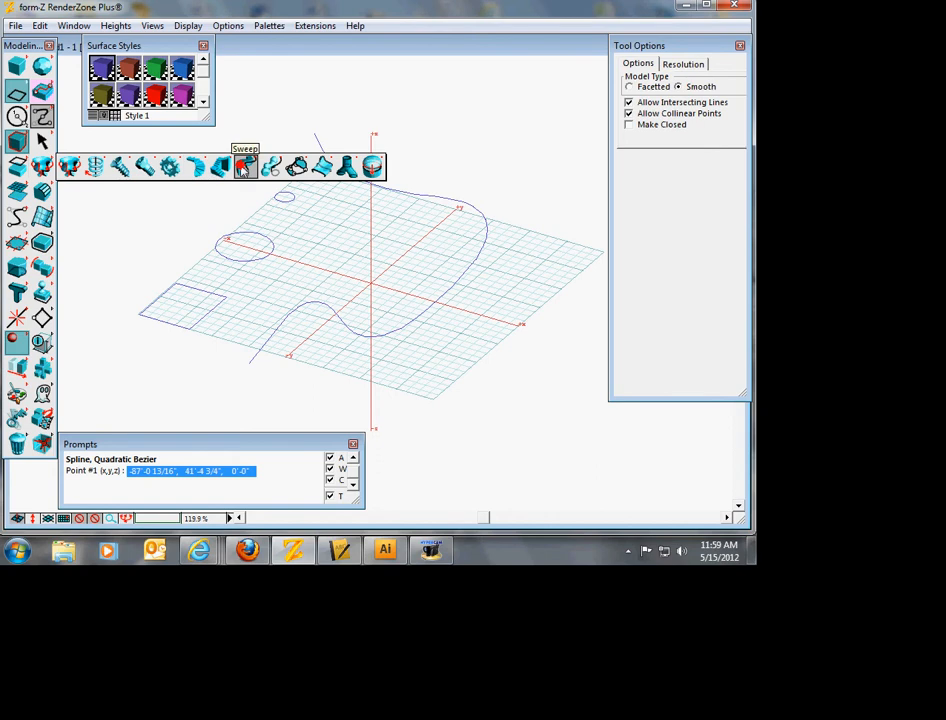
click(243, 168)
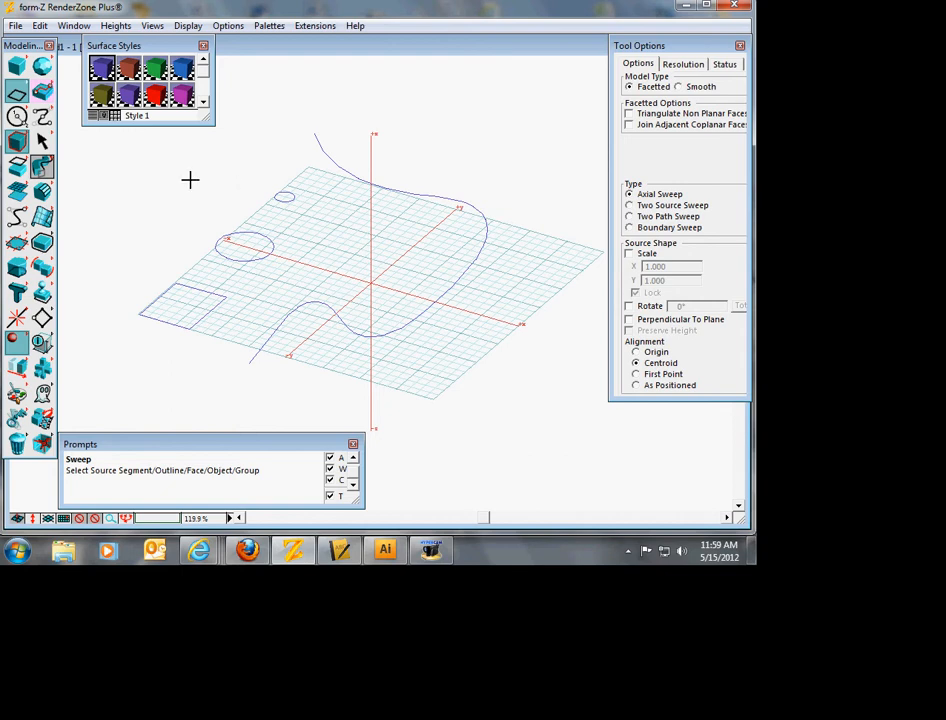
drag(702, 48, 670, 42)
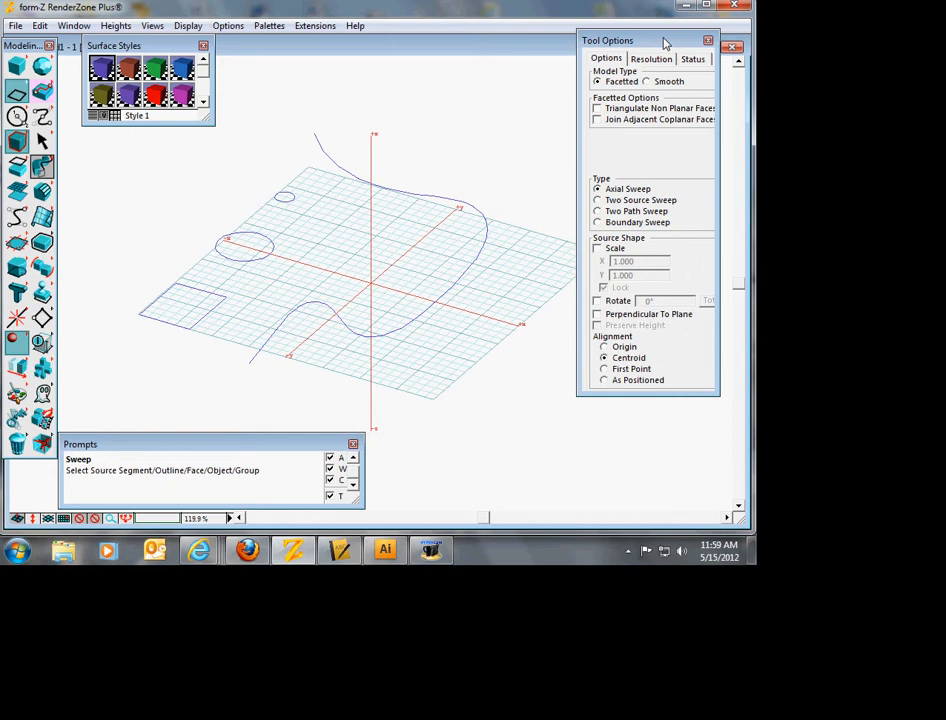
click(598, 201)
- Try sweeping the rectangle and larger circle along the spline with the path reversed and the Smooth model type, and undo the sweep
click(178, 284)
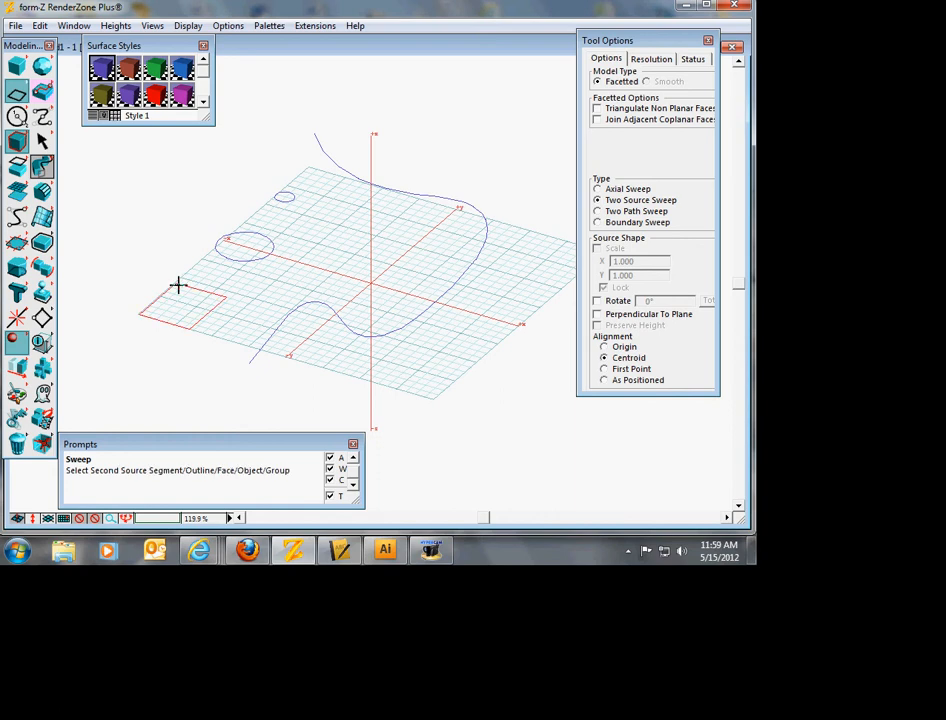
click(220, 251)
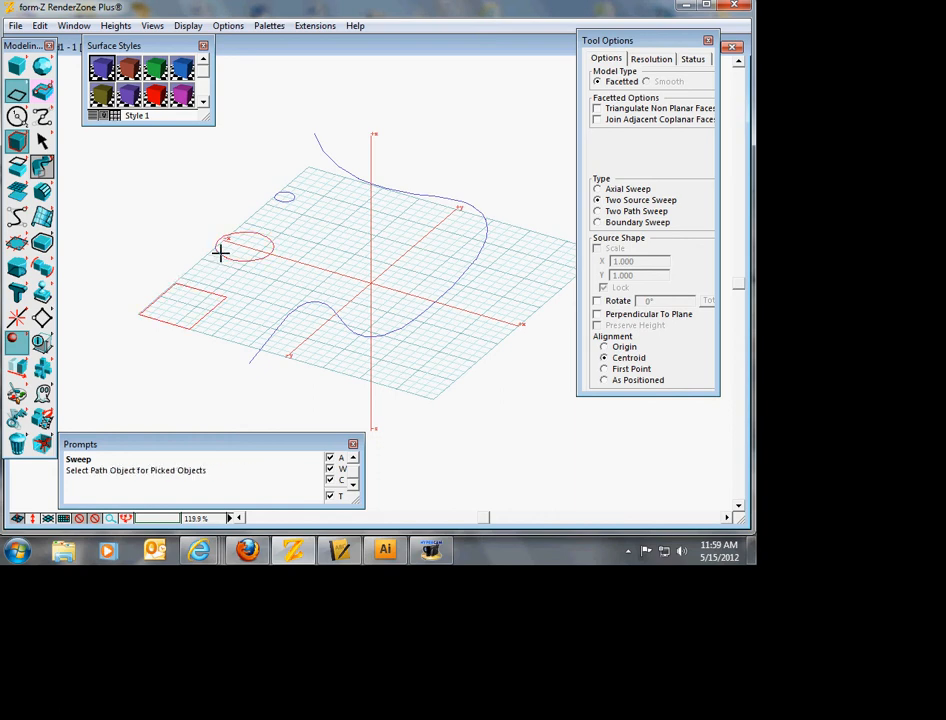
click(333, 161)
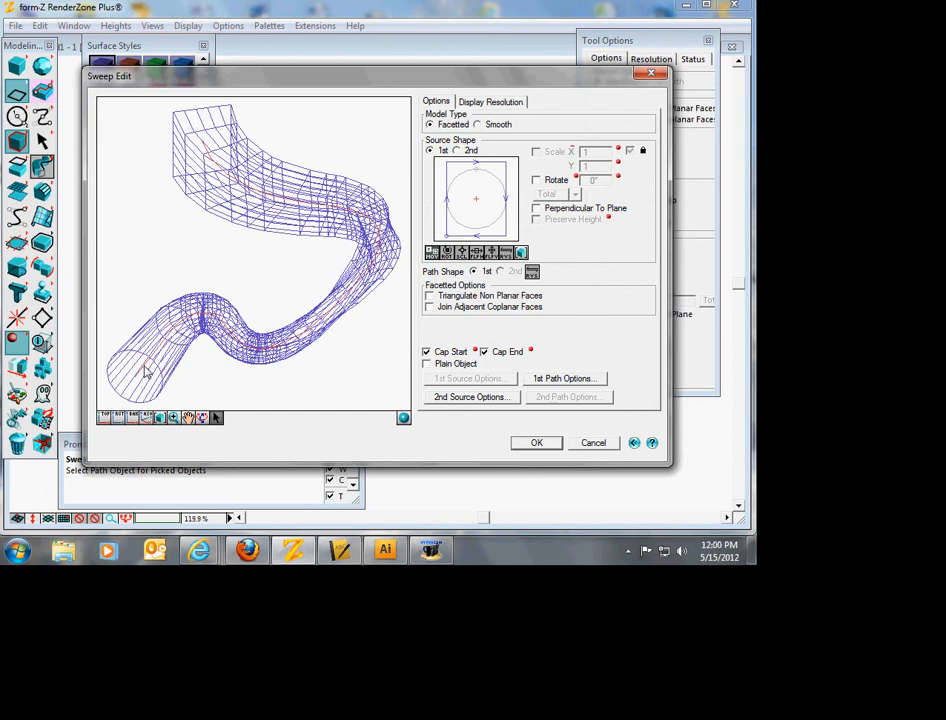
click(533, 274)
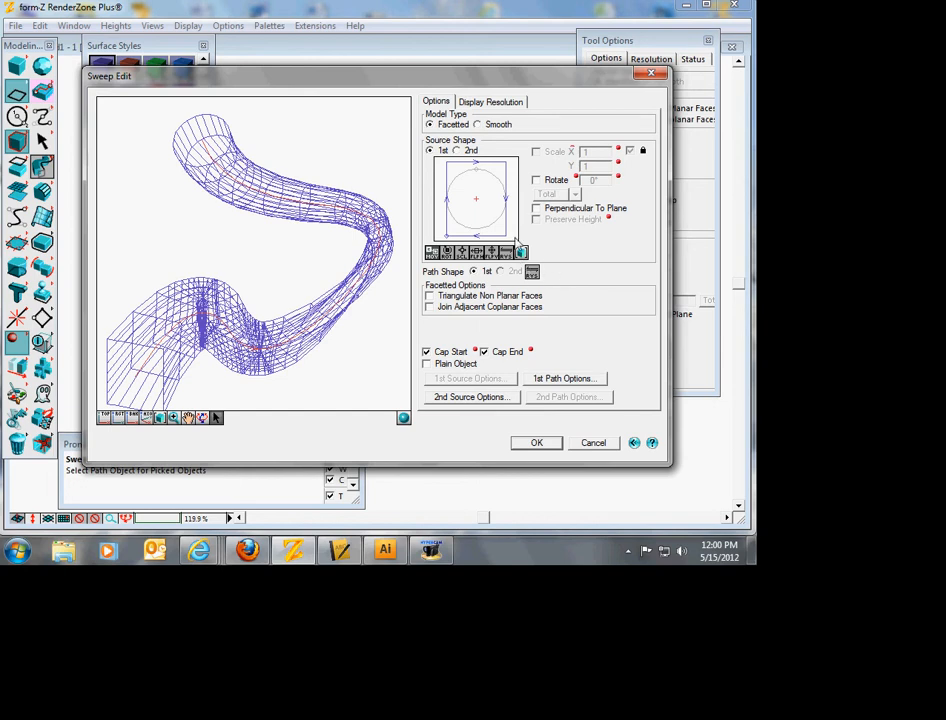
click(477, 125)
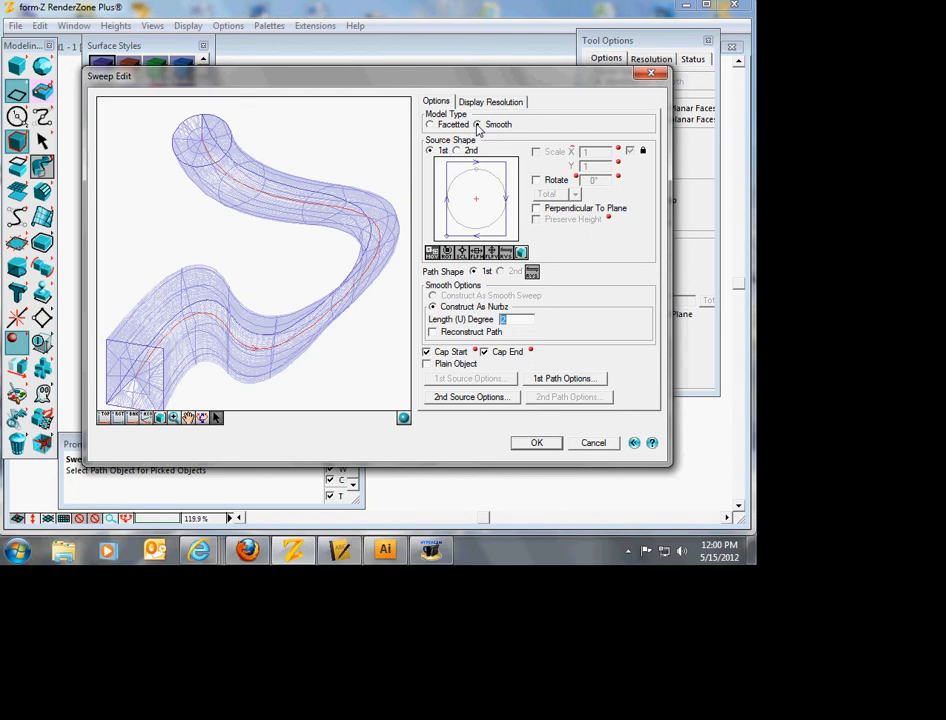
click(537, 443)
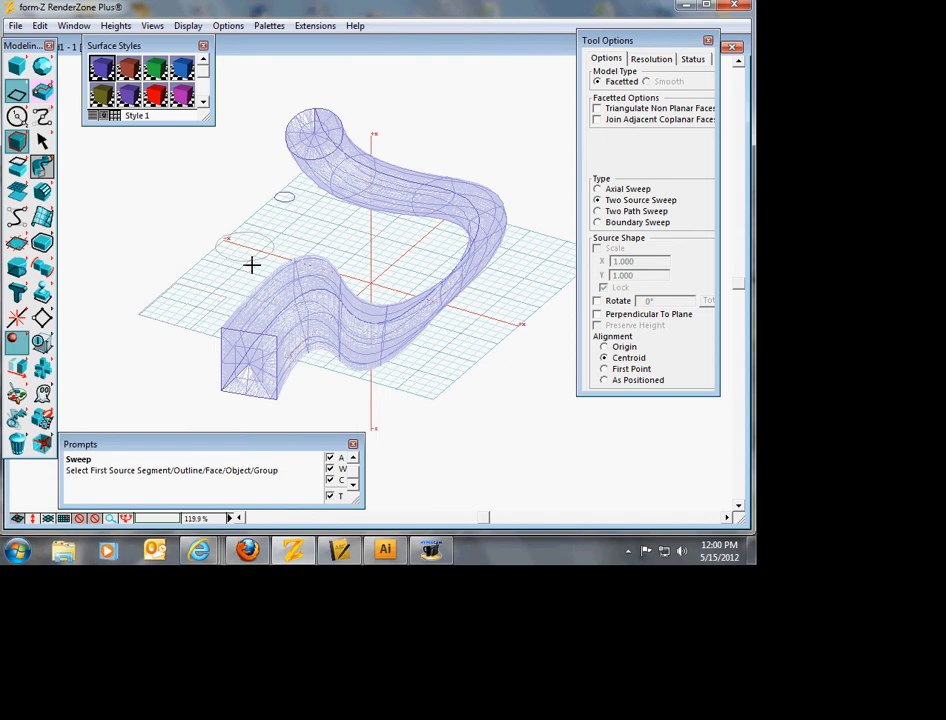
key(ctrl+z)
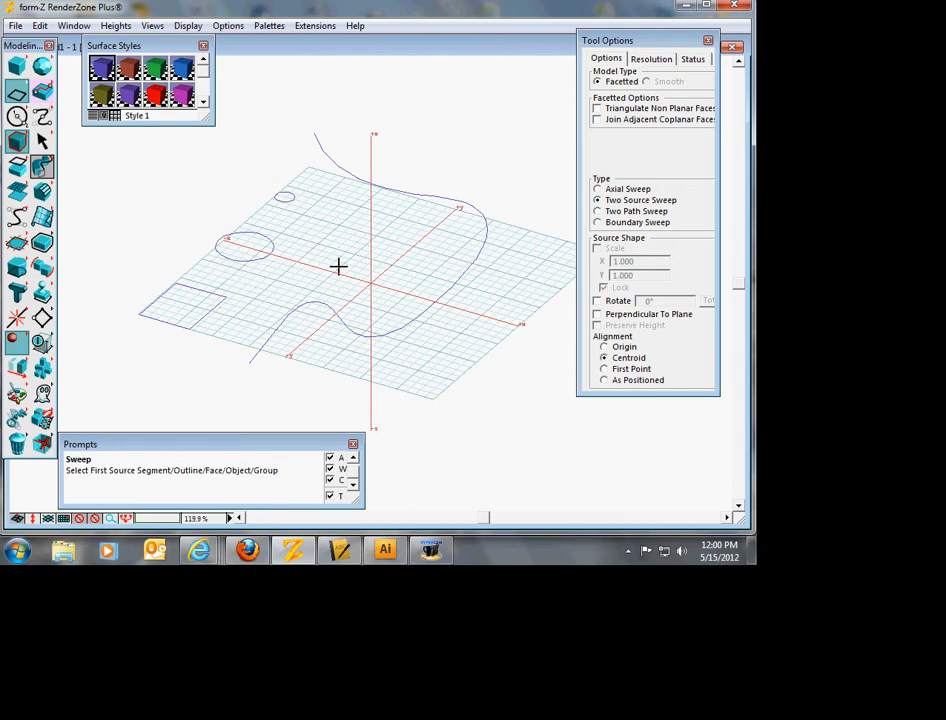
- Sweep from the rectangle to the smaller circle along the spline, reversing the path direction in the sweep settings
click(213, 293)
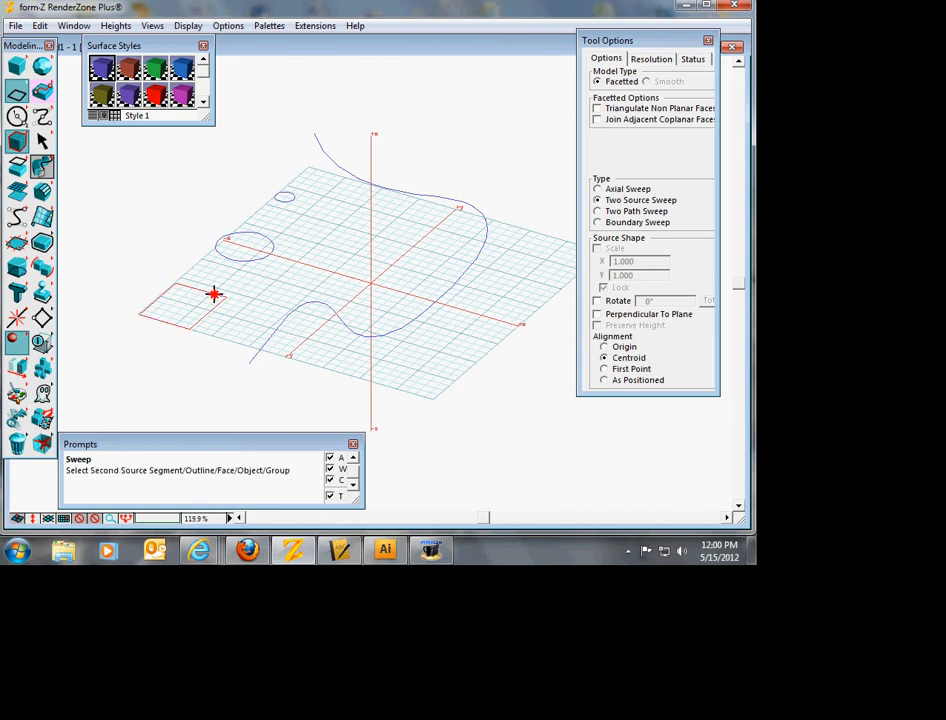
click(280, 200)
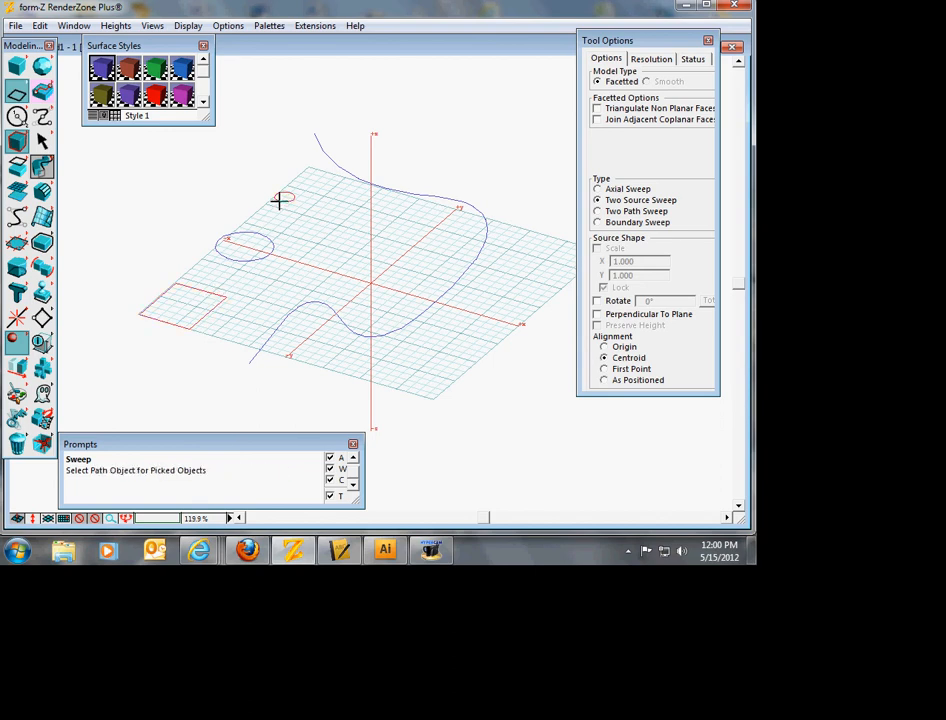
click(320, 150)
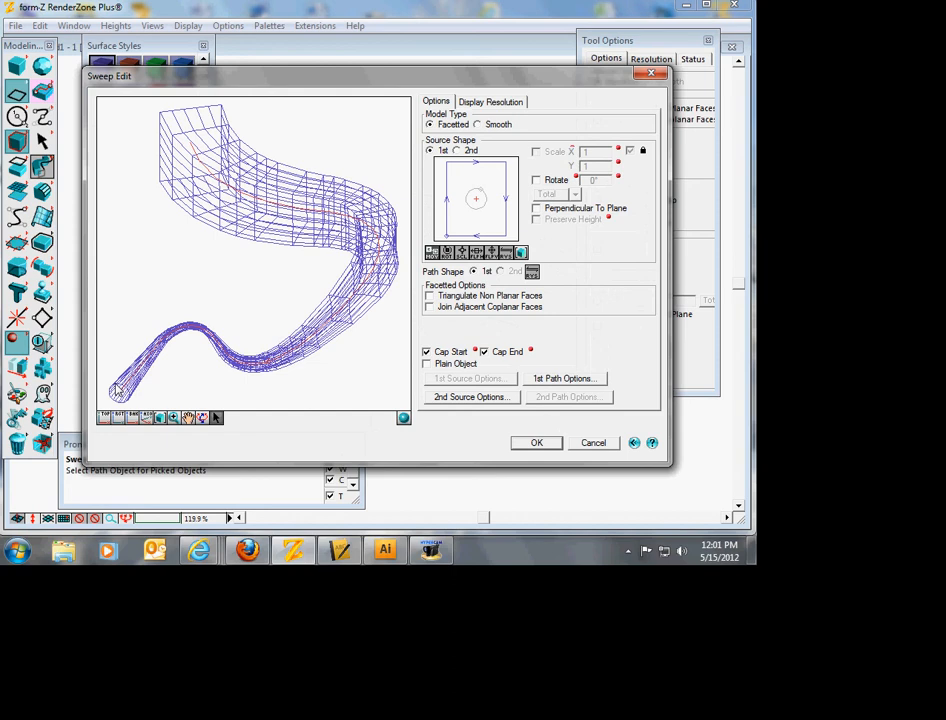
click(532, 272)
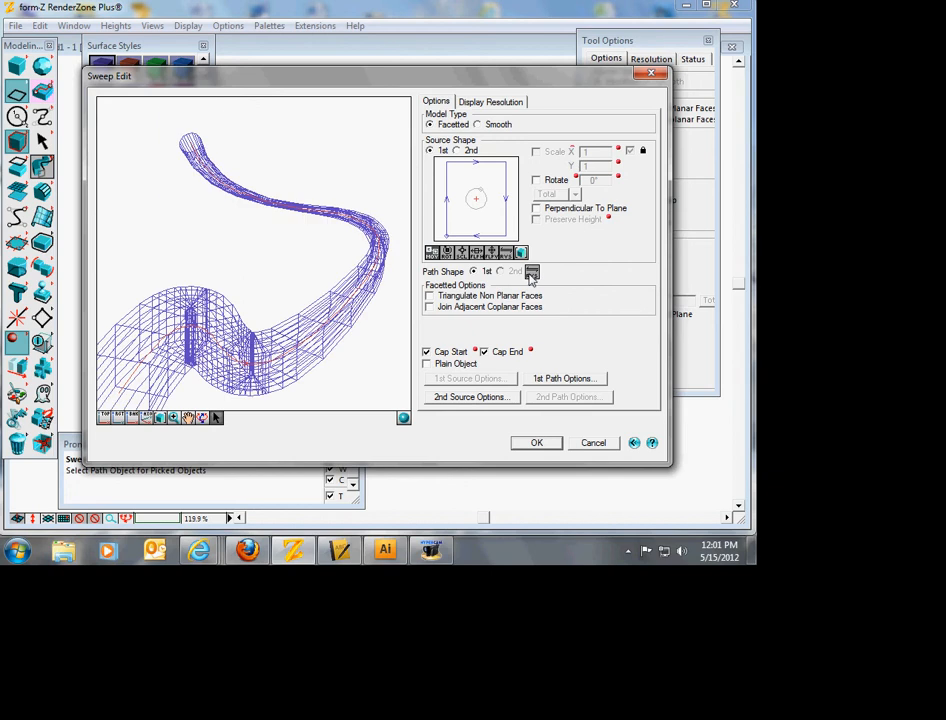
click(549, 442)
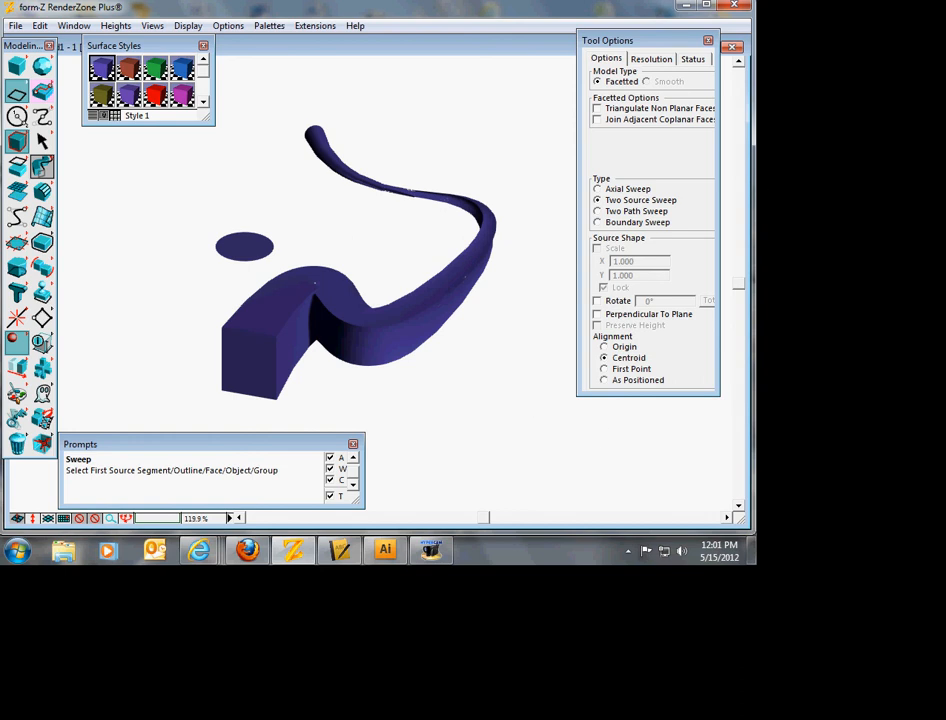
key(super+d)
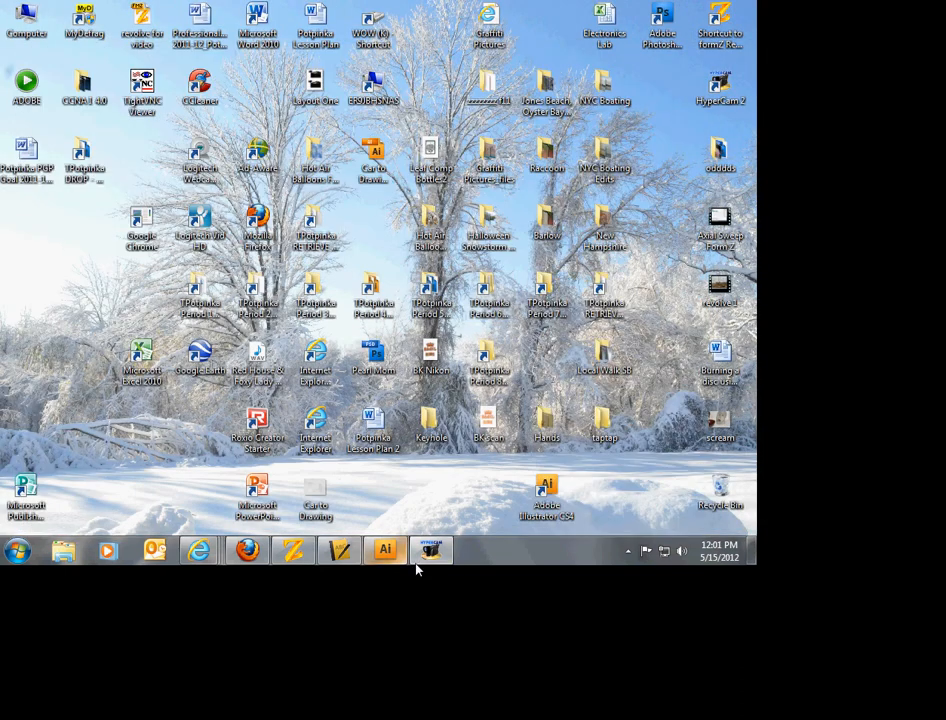